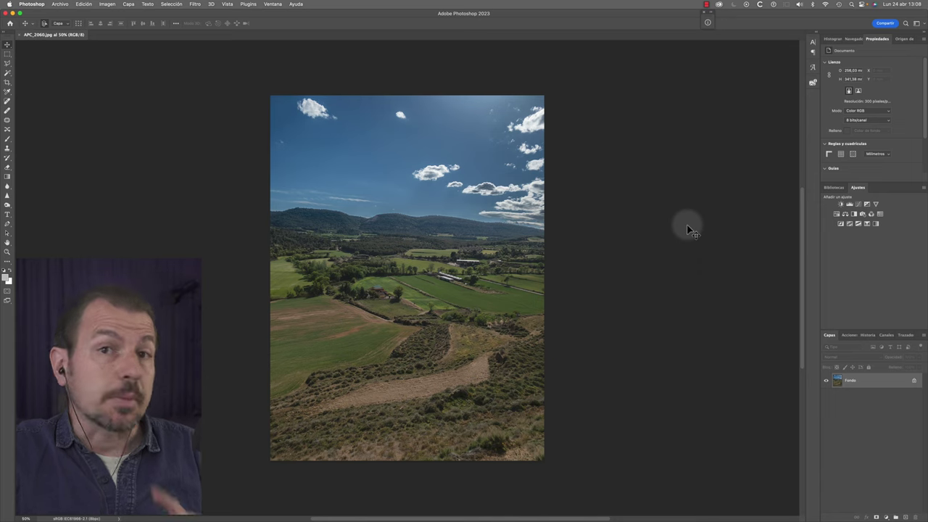
- Enlarge the canvas to 350 × 450 mm via Imagen > Tamaño de lienzo, adding a white border
click(107, 3)
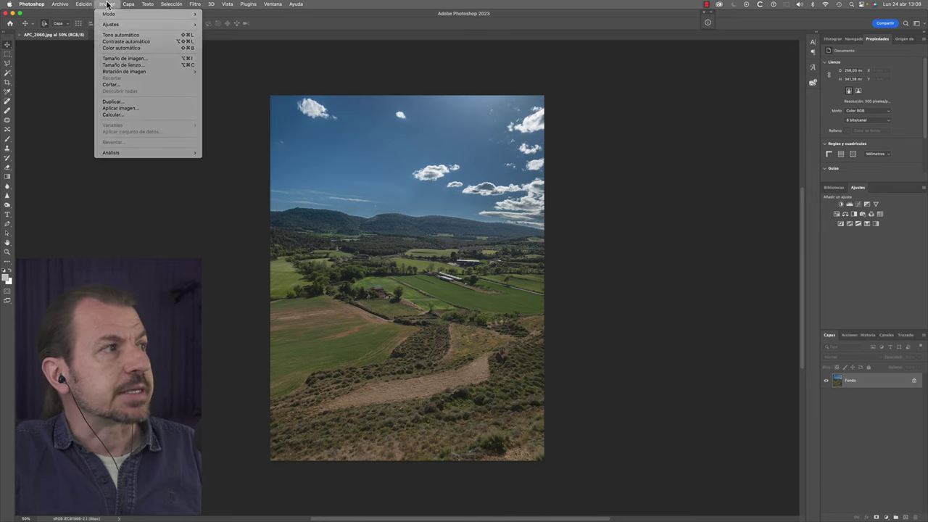
click(123, 64)
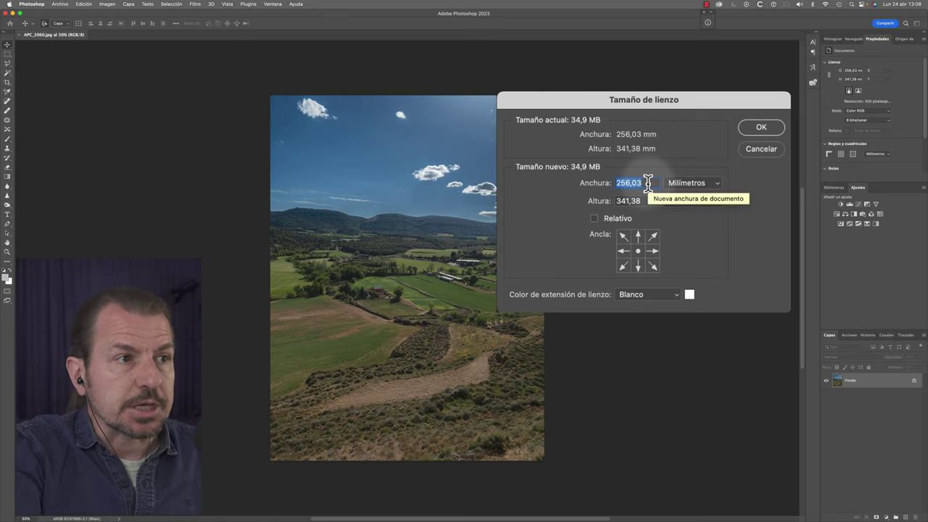
text(350)
key(Tab)
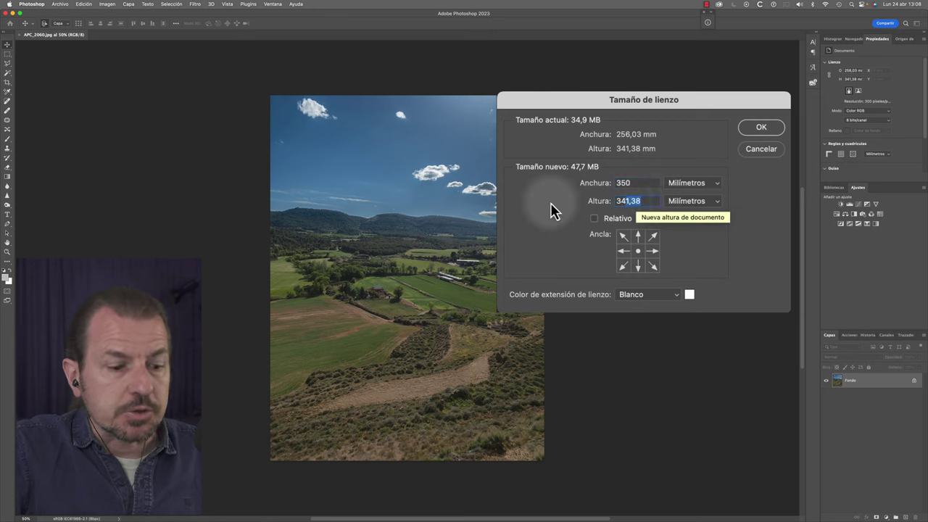
text(450)
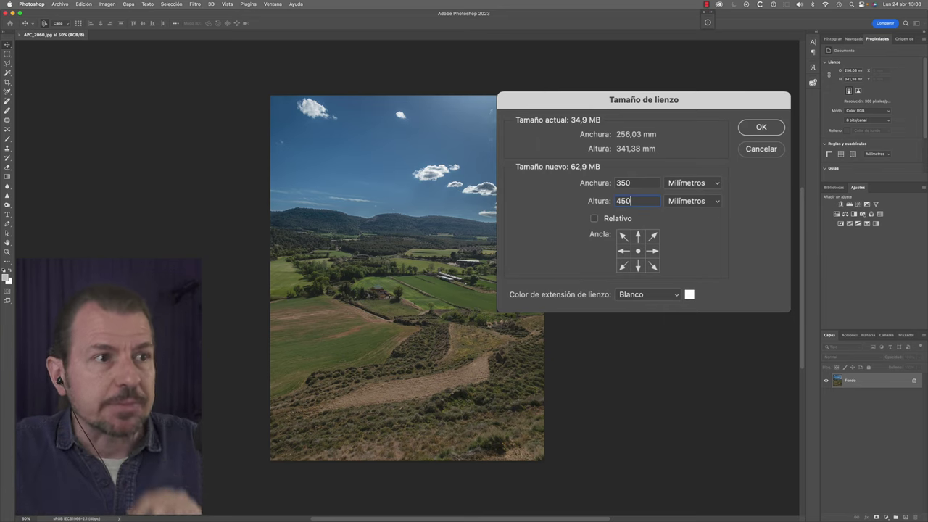
click(770, 130)
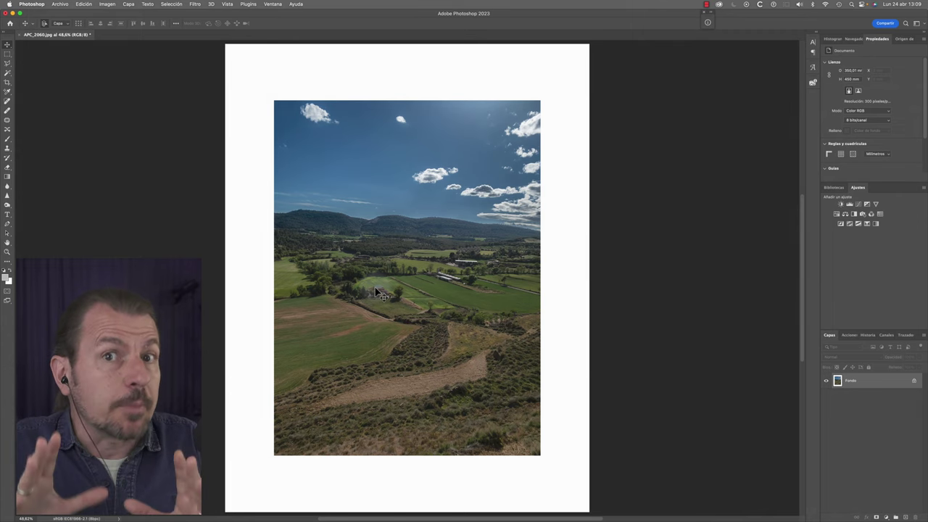
- Undo the white-border canvas change and unlock Fondo into the editable layer Capa 0
click(108, 4)
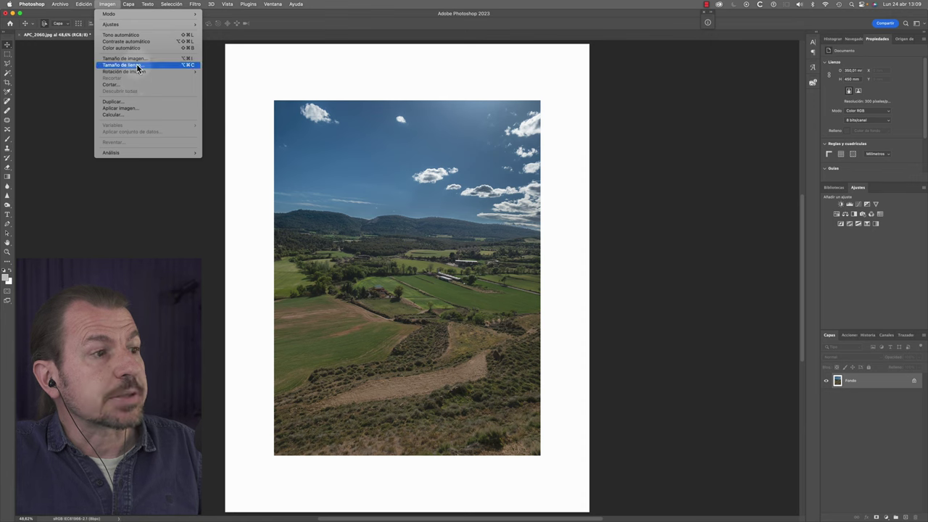
click(689, 454)
key(super+alt+c)
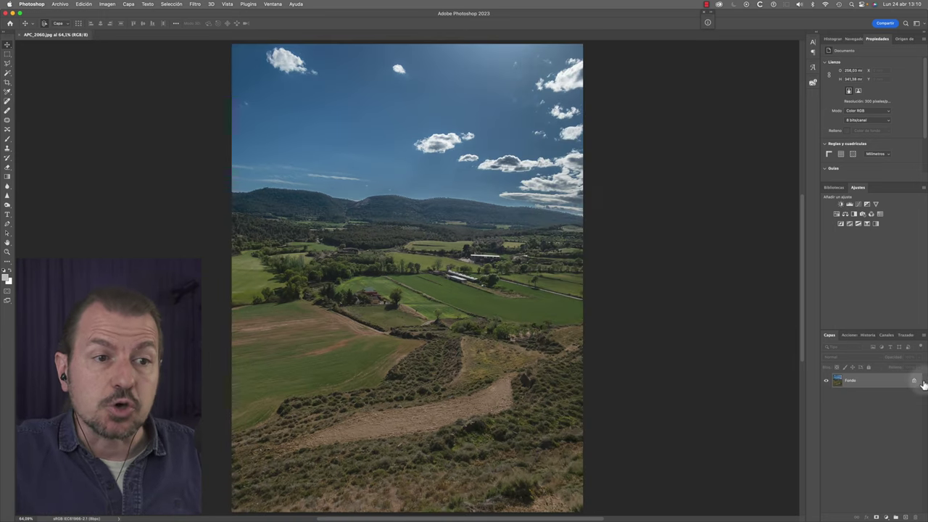
click(914, 384)
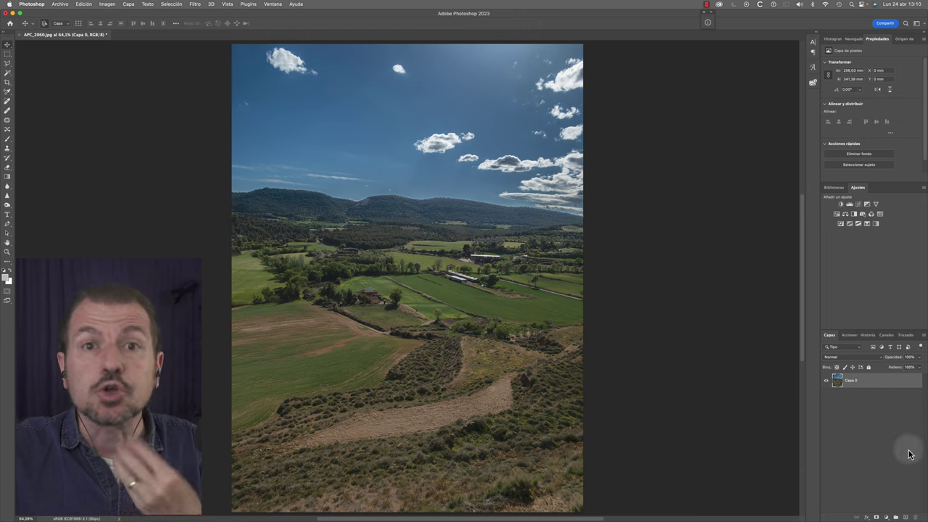
- Extend the canvas to 350 × 450 mm with transparent margins, fit it on screen, and toggle the layer's visibility
click(107, 4)
click(123, 61)
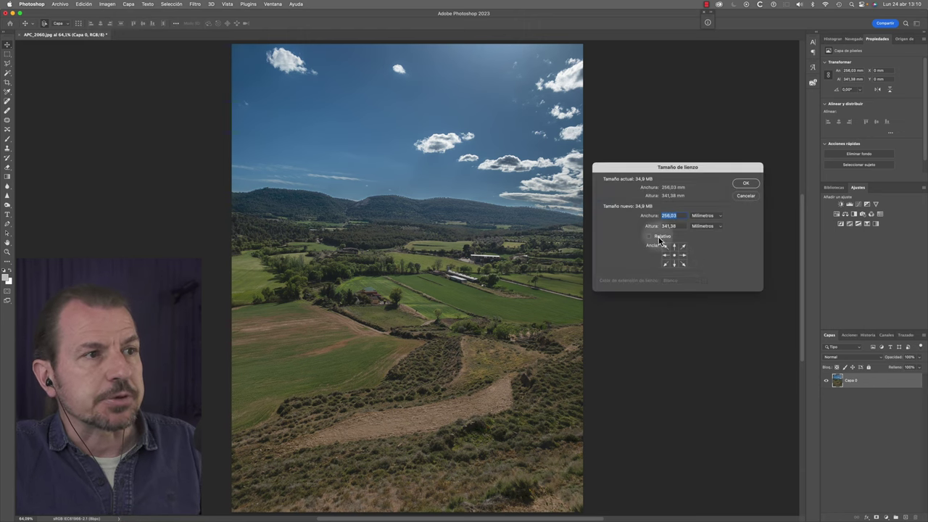
text(350)
key(Tab)
text(450)
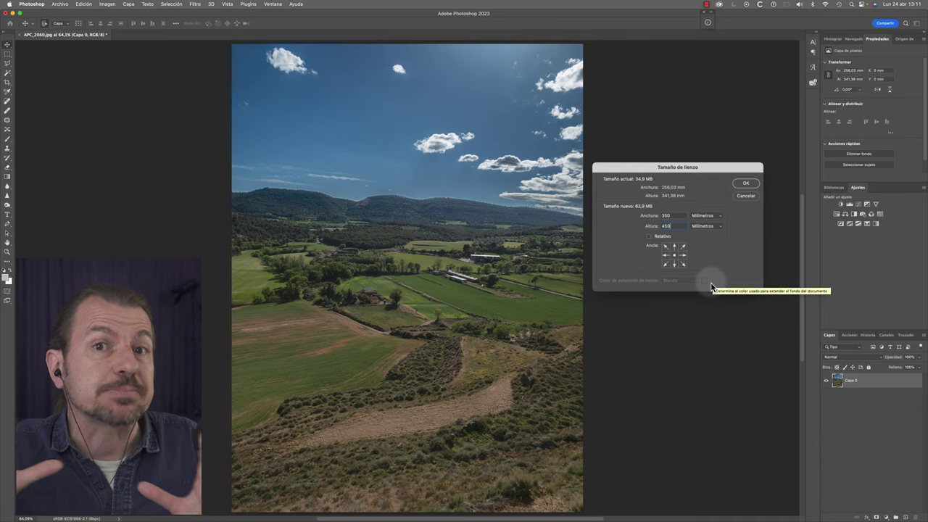
click(744, 183)
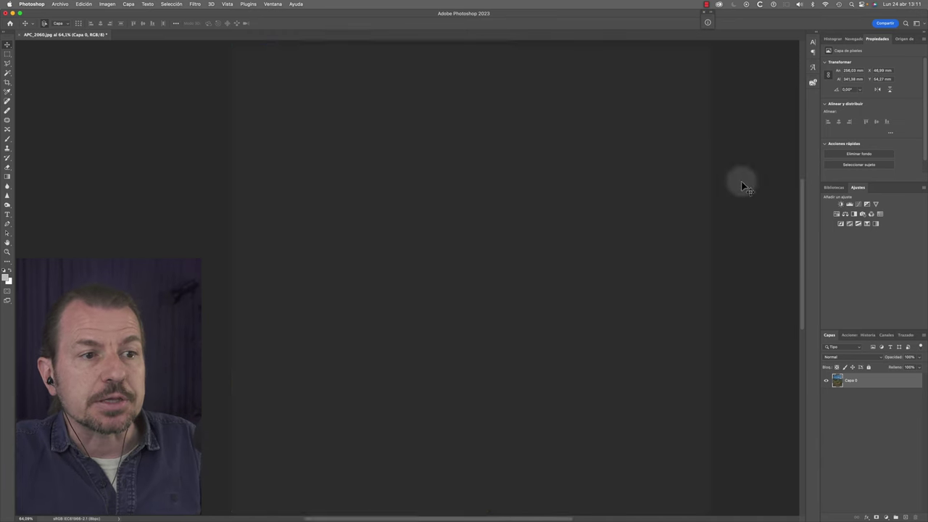
key(super+0)
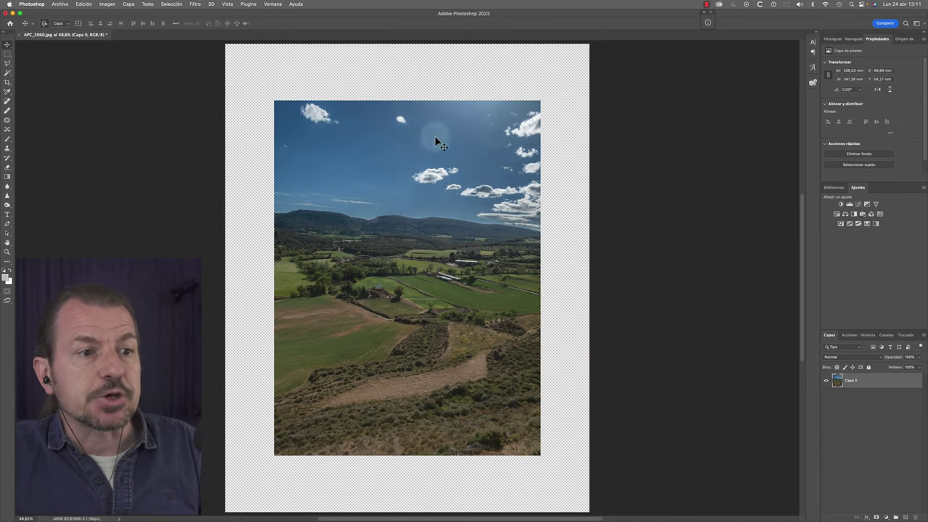
click(826, 381)
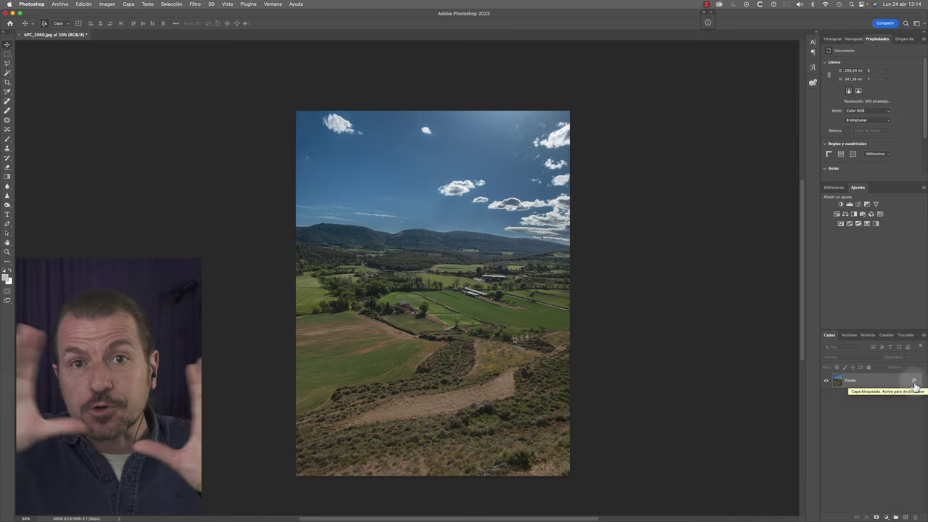
click(913, 382)
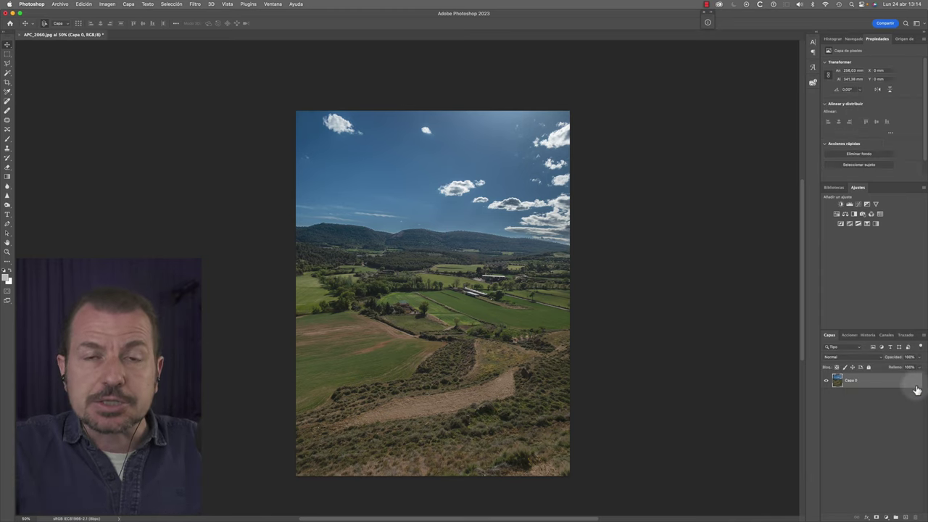
click(107, 4)
click(123, 64)
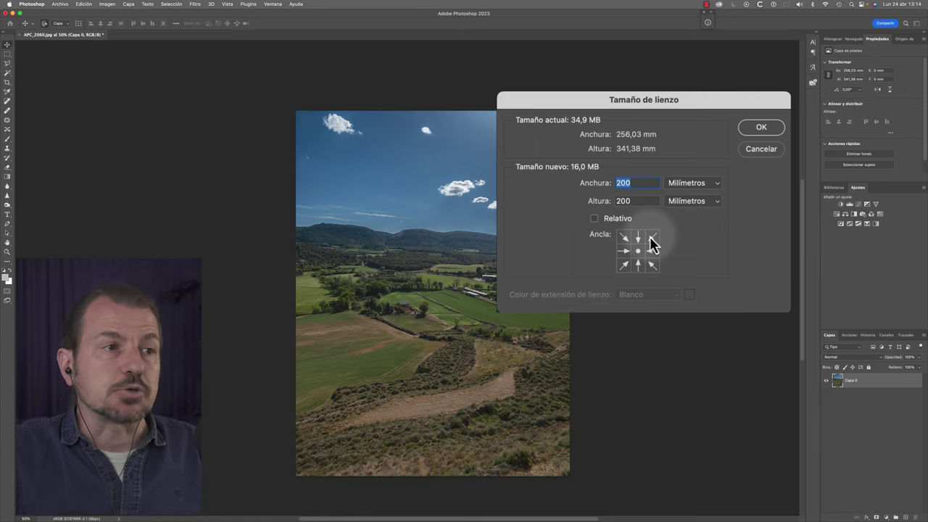
click(759, 129)
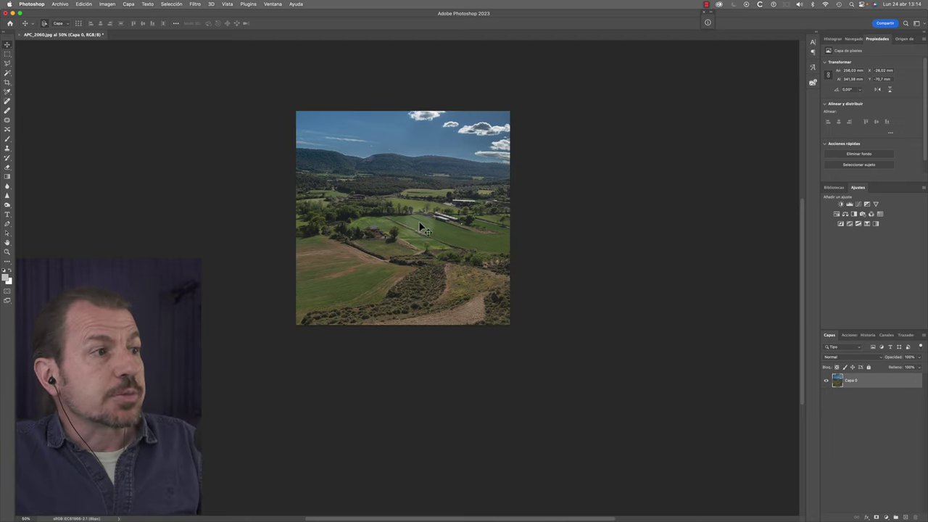
mouse_move(407, 217)
mouse_down()
mouse_move(389, 153)
mouse_move(397, 303)
mouse_move(388, 293)
mouse_up()
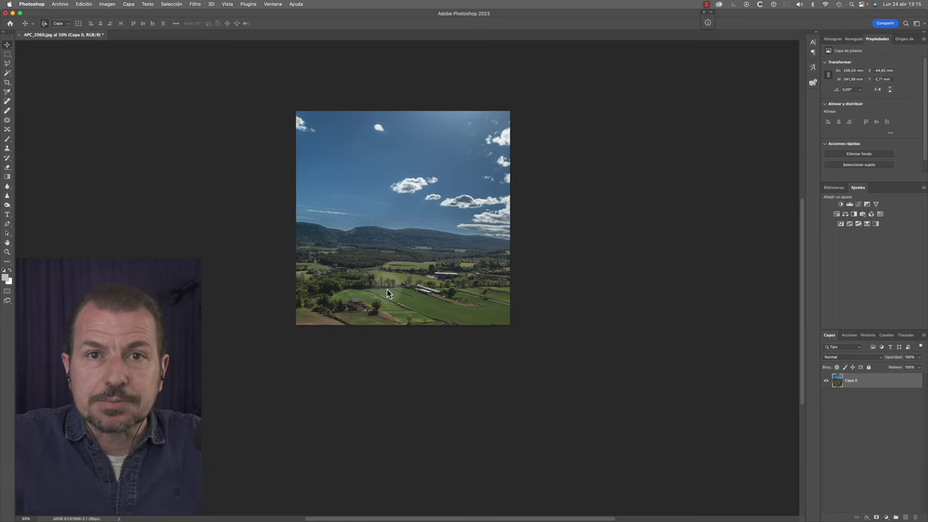
key(ctrl+z)
key(ctrl+z)
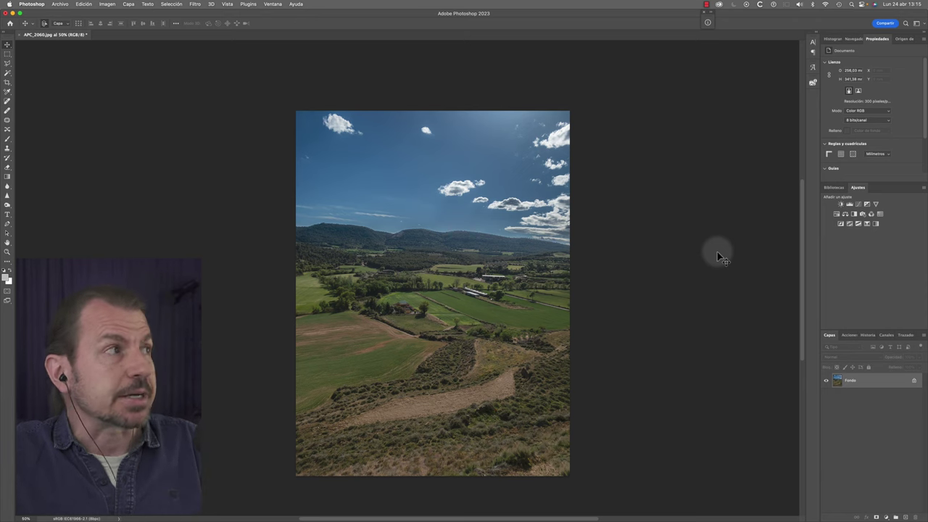
- Open Tamaño de imagen and switch the width units from Puntos to Centímetros
click(105, 5)
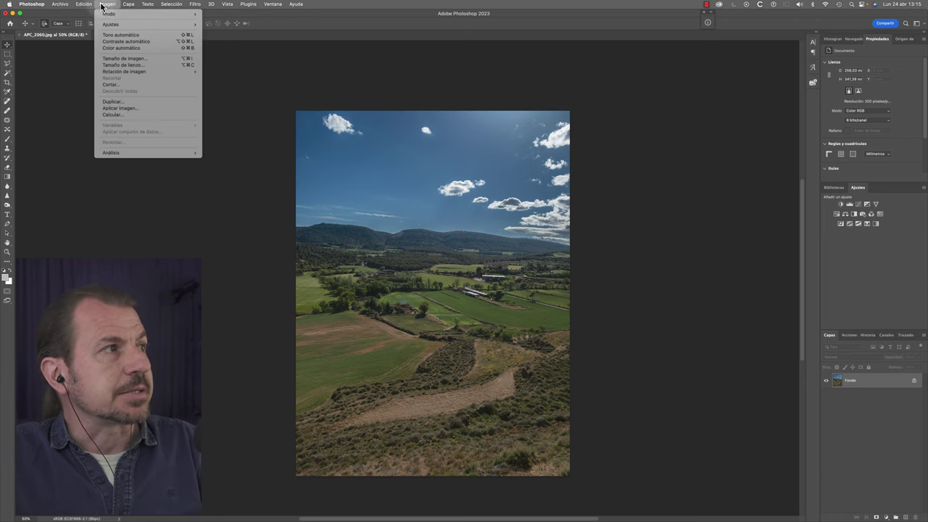
click(139, 58)
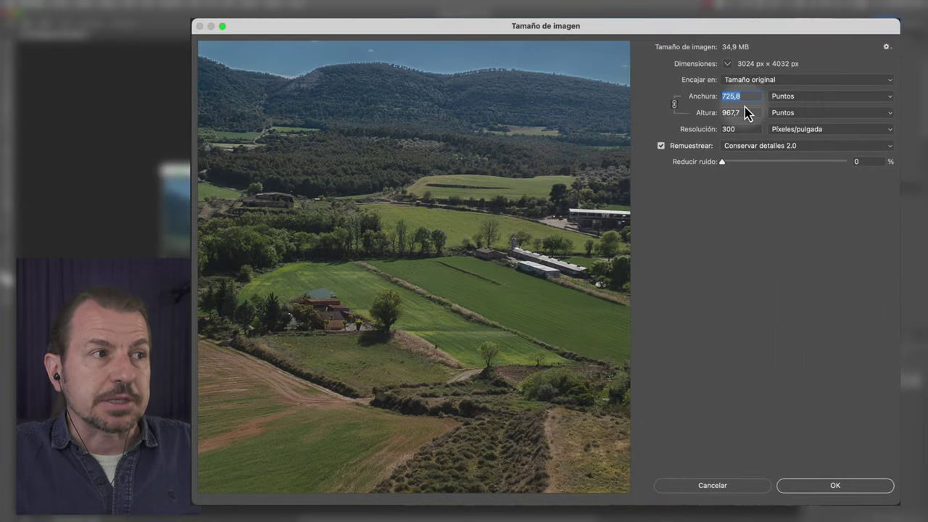
click(816, 97)
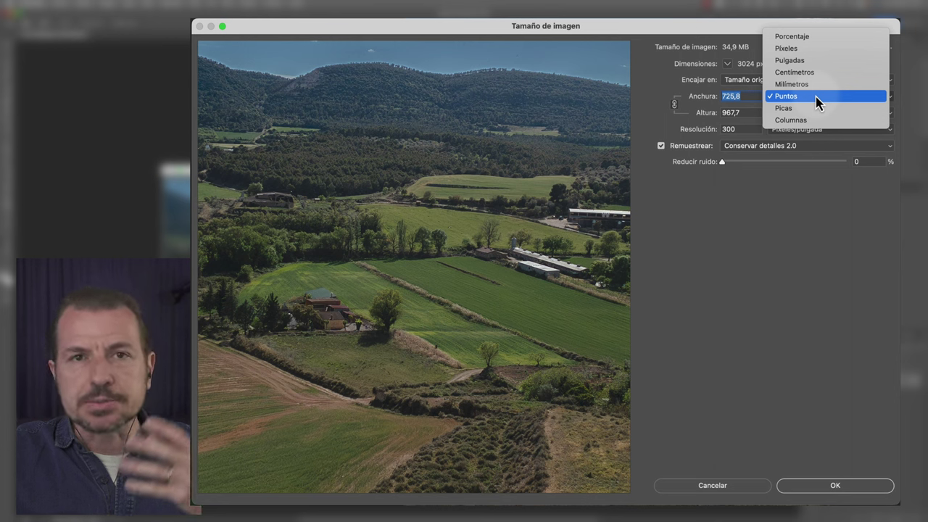
click(816, 97)
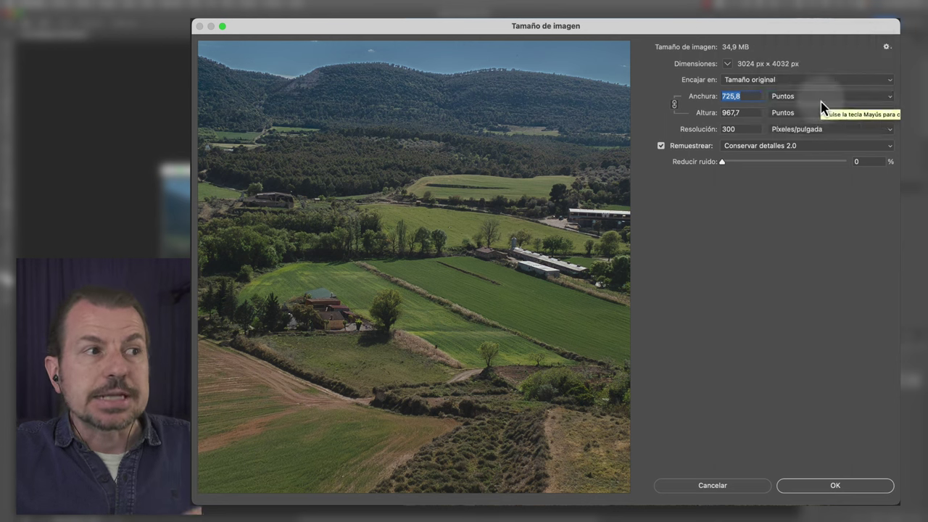
click(822, 73)
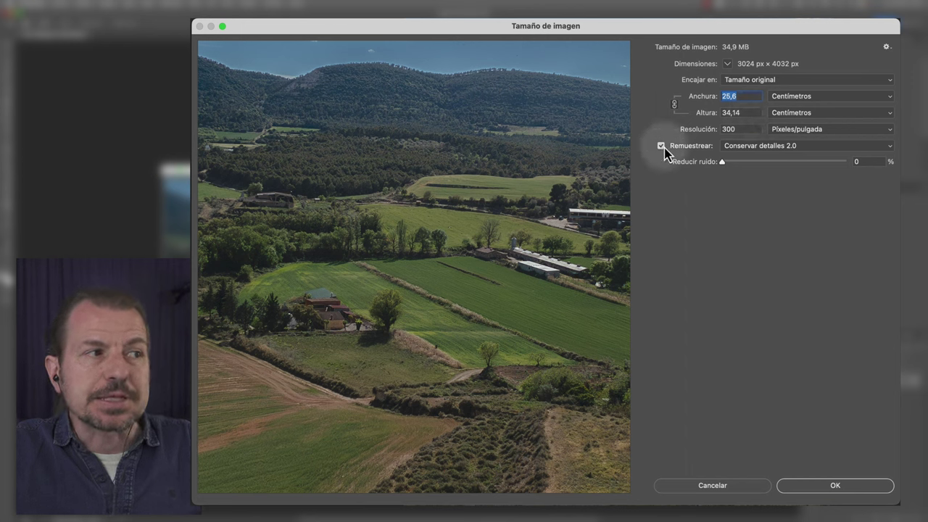
- Change the Remuestrear method from Conservar detalles 2.0 to Automático
click(775, 146)
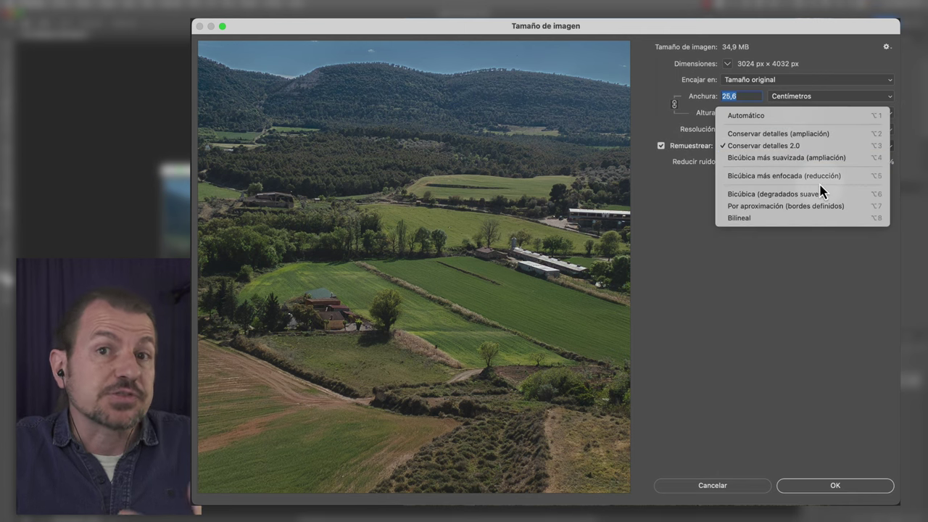
click(803, 116)
mouse_move(803, 124)
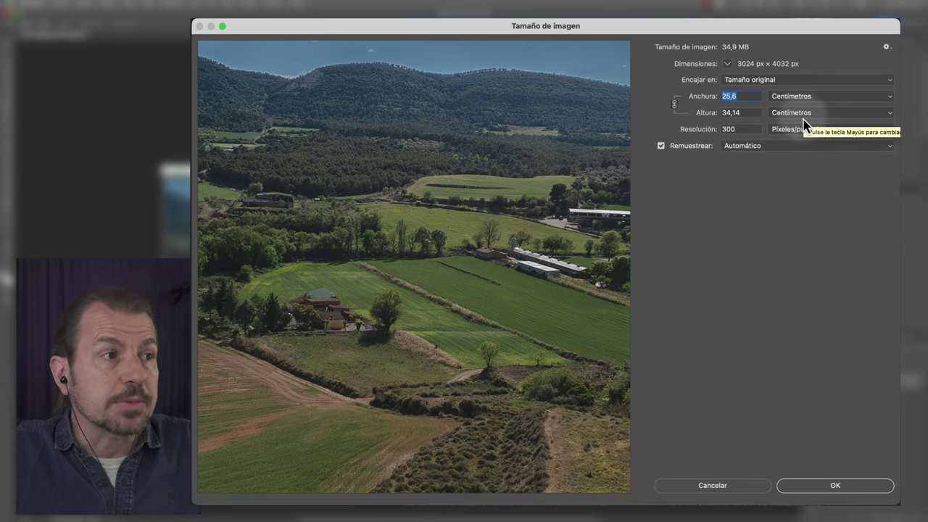
click(808, 145)
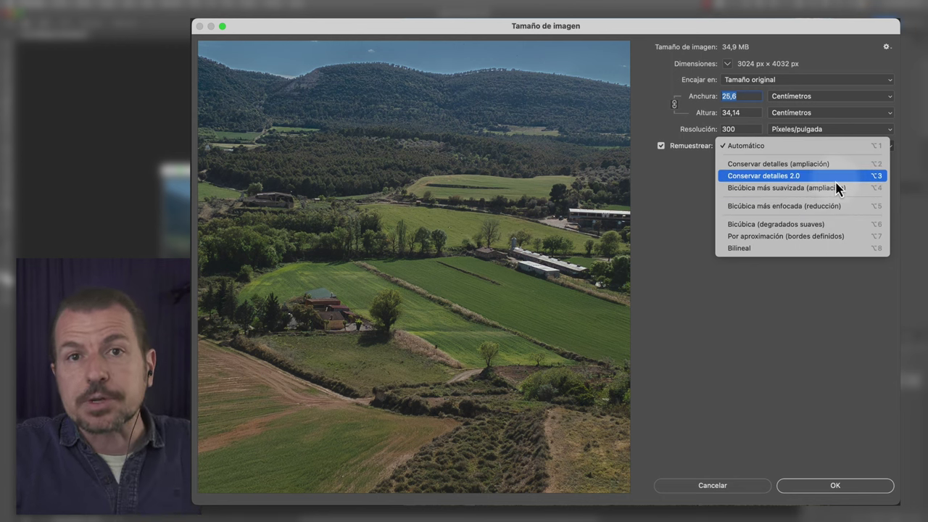
key(Escape)
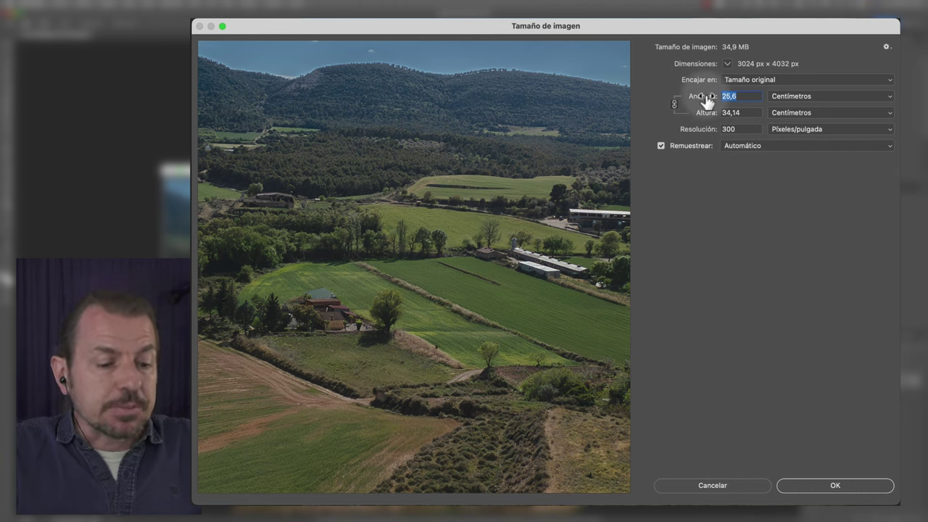
- Resize the image to 11,25 × 15 cm at 300 ppi by setting height 15
text(10)
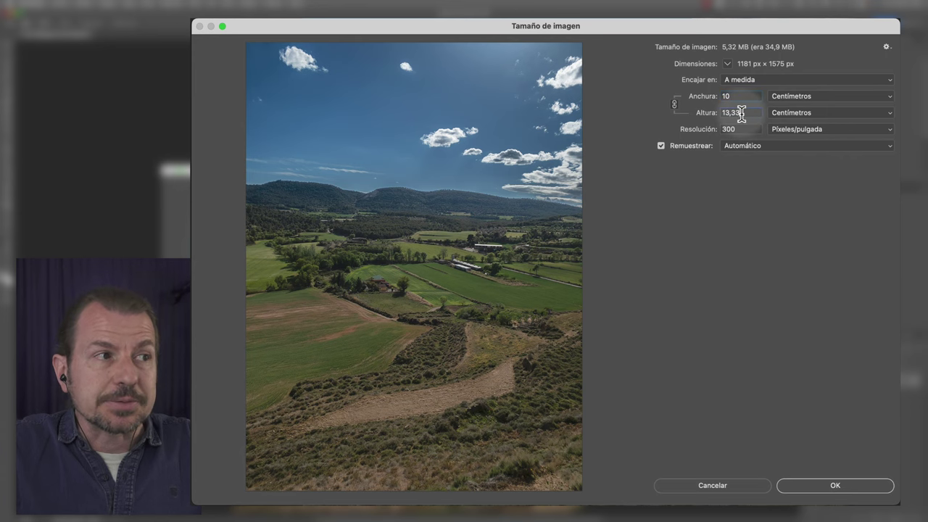
double_click(741, 113)
text(15)
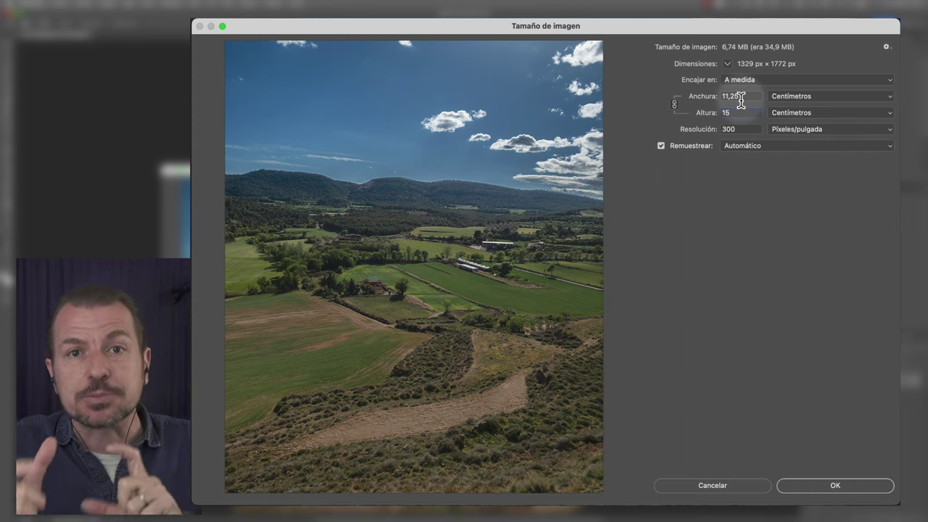
click(854, 489)
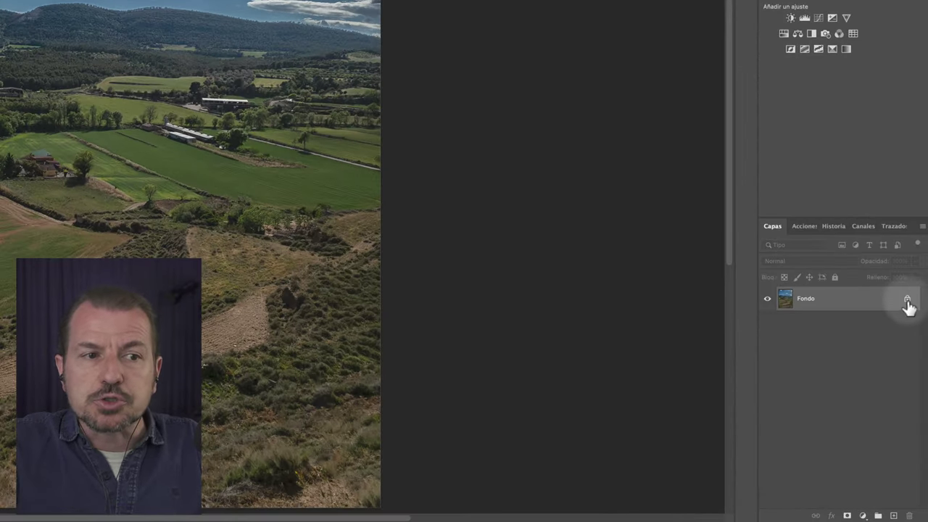
- Unlock Fondo into Capa 0 and crop the canvas to 10 cm wide by 15 cm tall
click(906, 300)
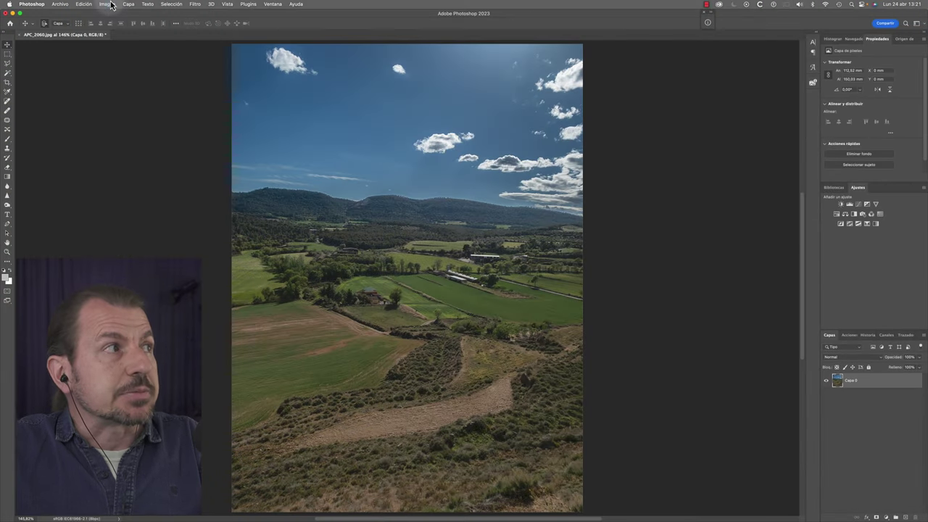
click(107, 3)
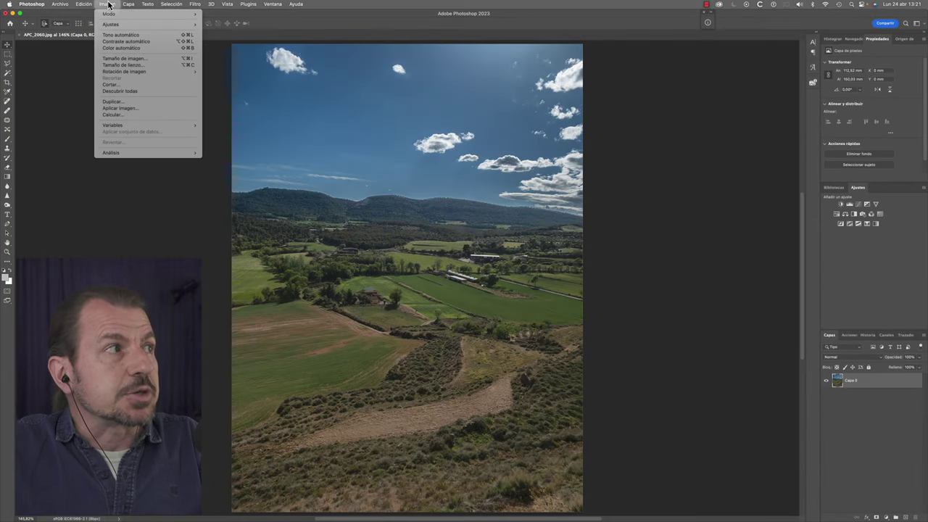
click(134, 65)
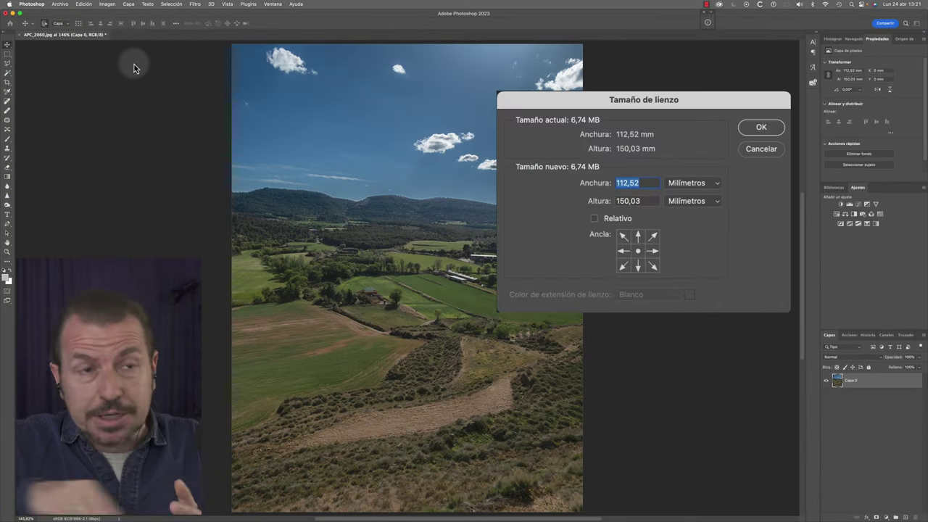
click(709, 183)
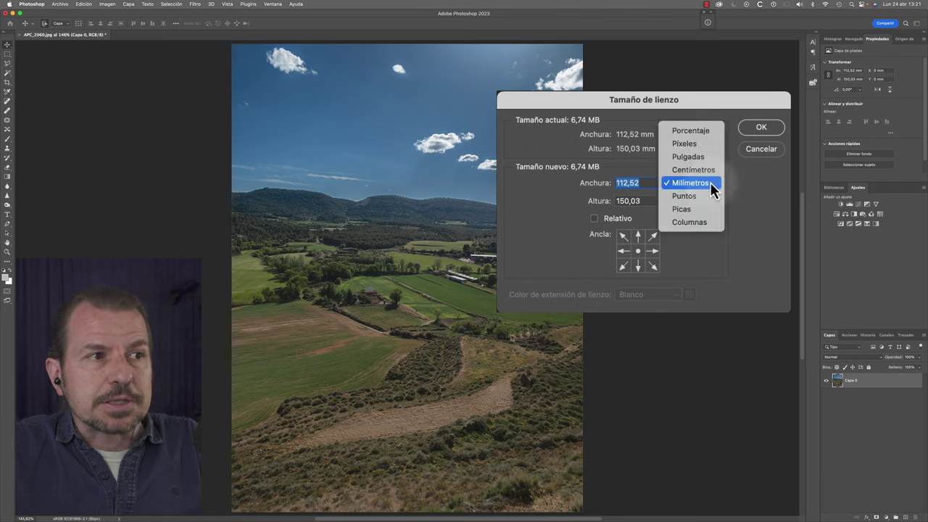
click(706, 171)
text(0)
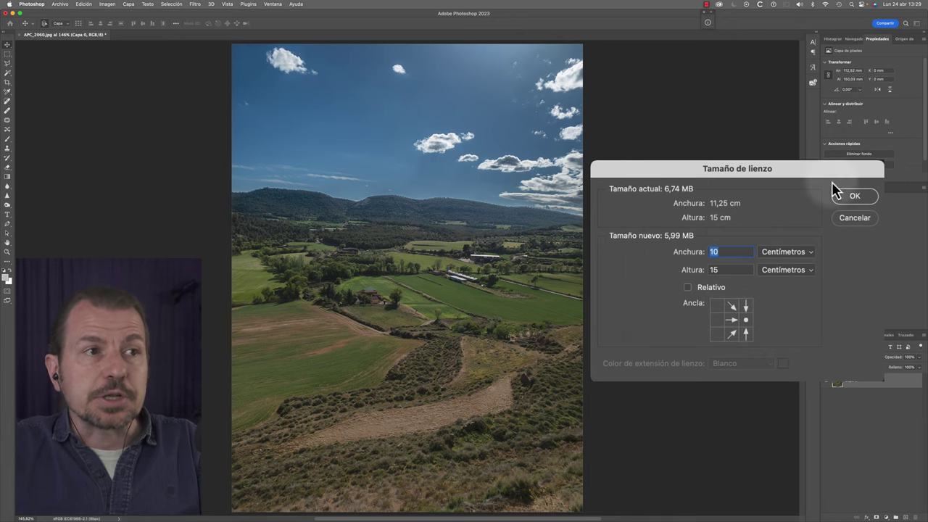
click(864, 200)
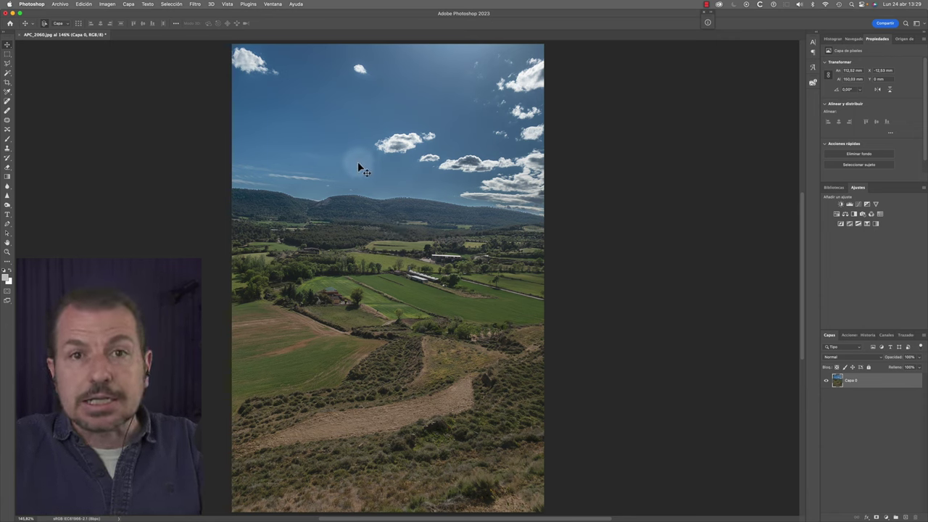
- Nudge Capa 0 slightly right within the 10 × 15 cm canvas
key(Right)
key(Right)
key(Right)
key(Right)
key(Right)
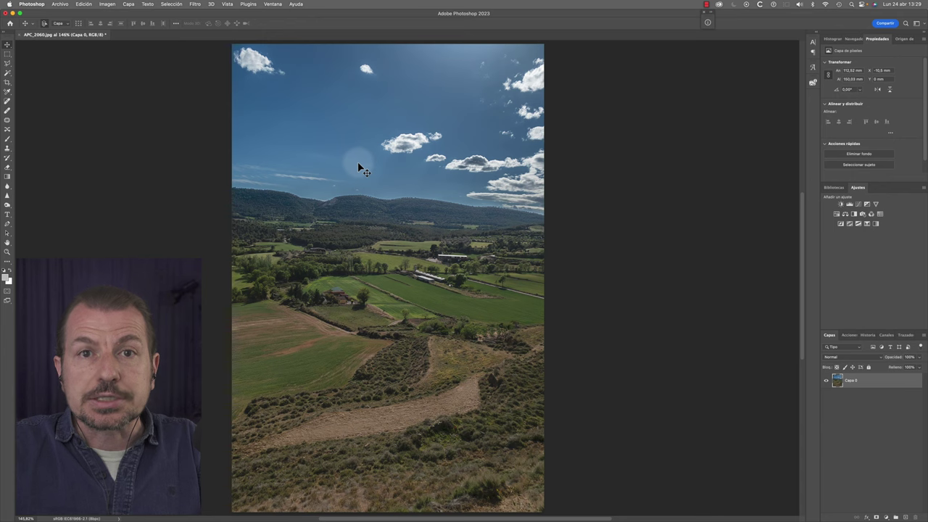